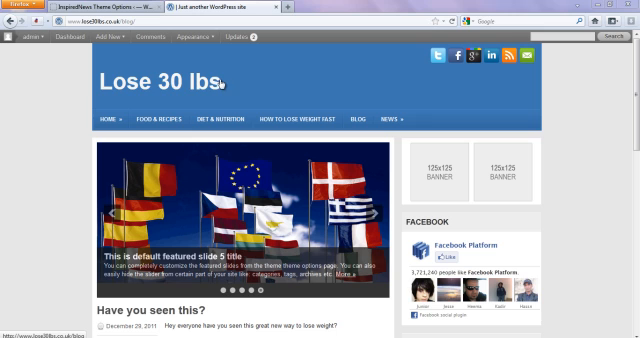
- Switch from the blog front page to the InspiredNews Theme Options General page
mouse_move(221, 84)
left_mouse_down()
mouse_move(129, 58)
mouse_move(203, 75)
left_mouse_up()
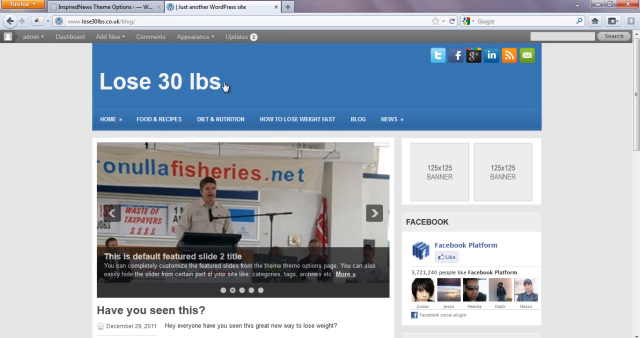
- Set the logo source to custom text 'Lose 30 lbs' with description 'blah blah' and save changes
left_click(117, 7)
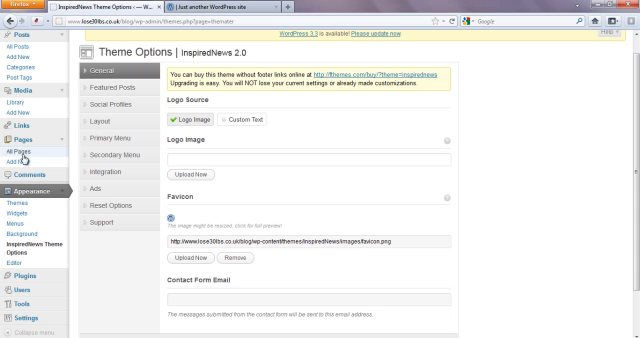
scroll(636, 77, "up", 1)
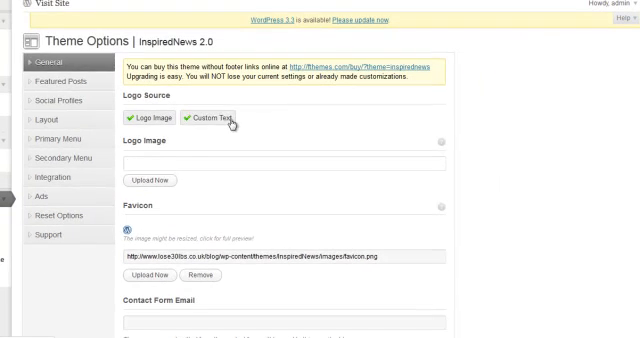
left_click(184, 163)
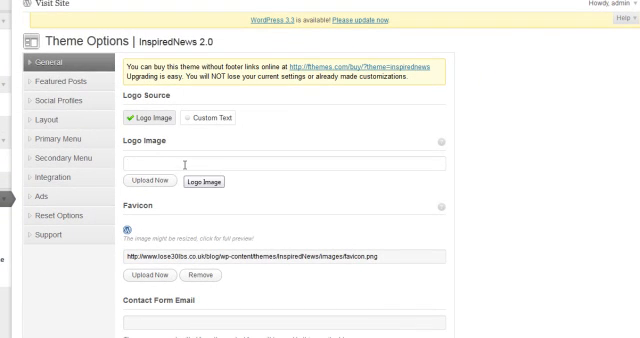
left_click(193, 118)
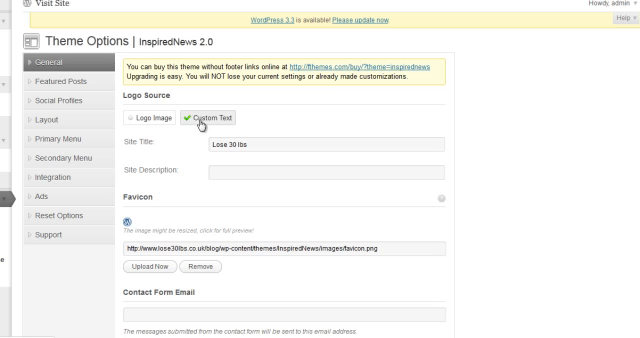
left_click_drag(258, 144, 163, 151)
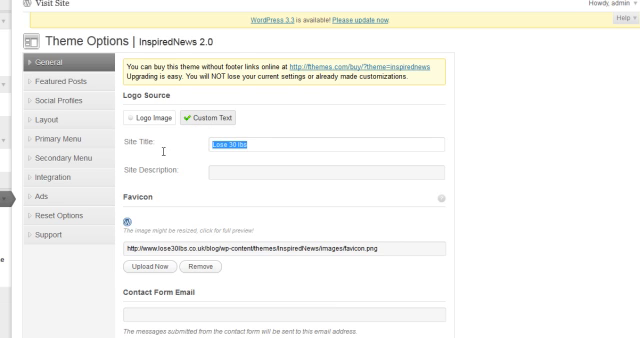
left_click(251, 173)
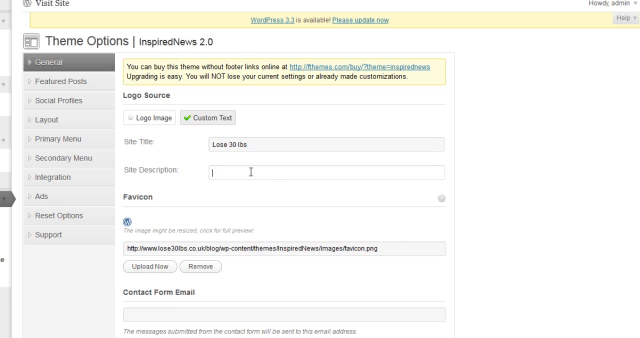
type("blah blah")
scroll(320, 200, "down", 3)
left_click(232, 293)
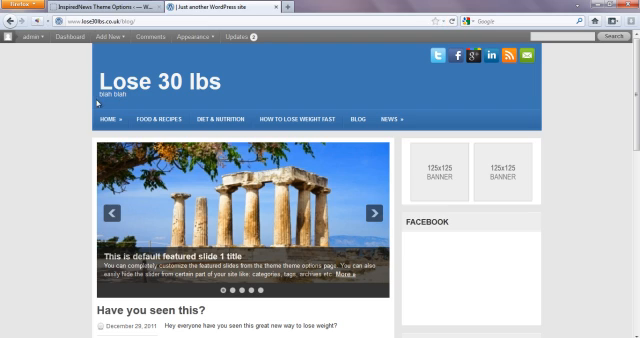
- Delete the 'blah blah' site description and save the theme options
left_click(110, 7)
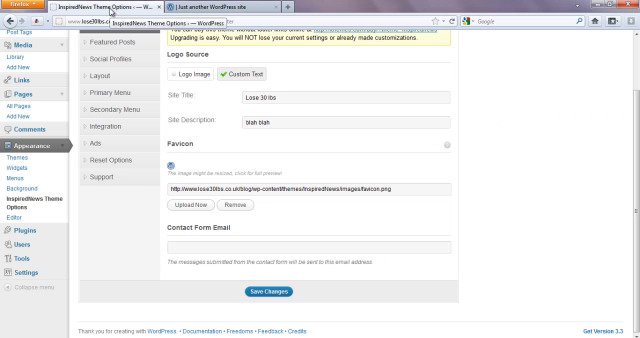
double_click(263, 123)
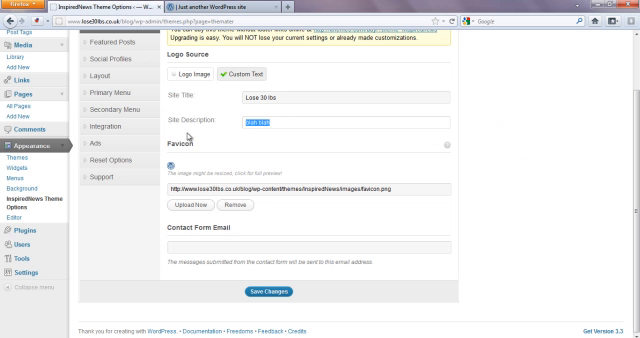
key("Delete")
left_click(272, 293)
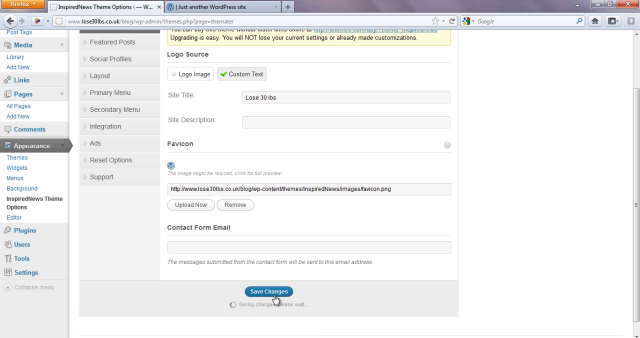
- Switch the logo source to Logo Image with its image field left empty
left_click(193, 74)
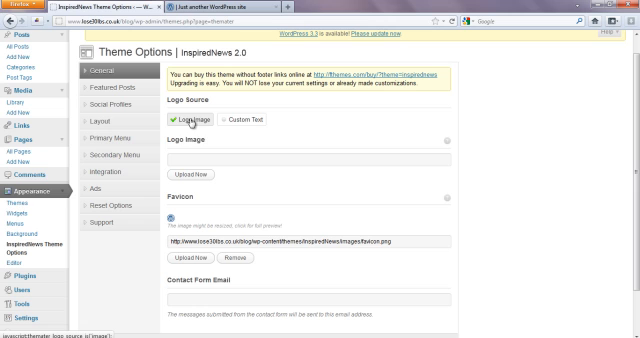
left_click(213, 159)
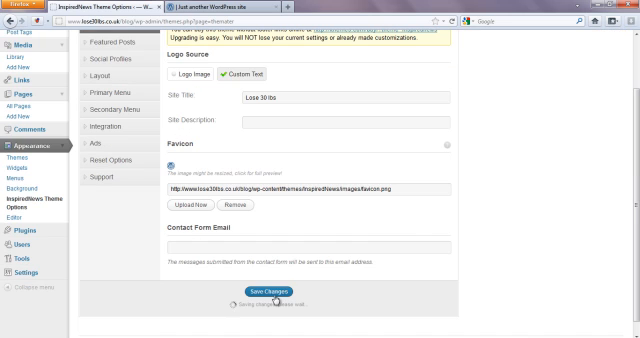
left_click(200, 74)
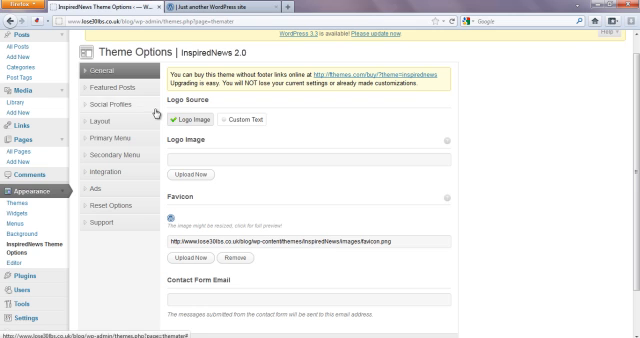
- Set the logo source back to Custom Text and confirm the site description is empty
left_click(241, 120)
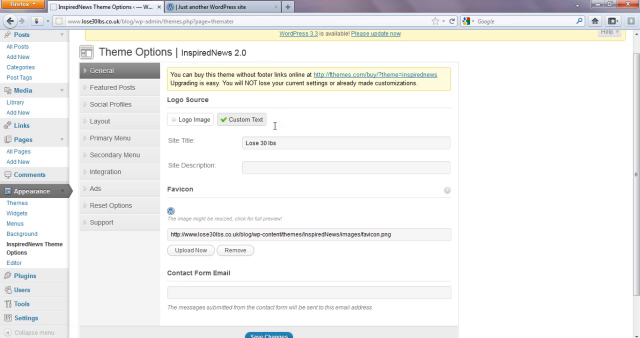
left_click(281, 167)
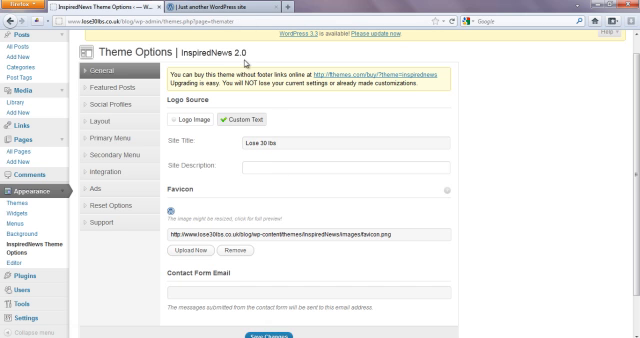
left_click(225, 8)
mouse_move(196, 36)
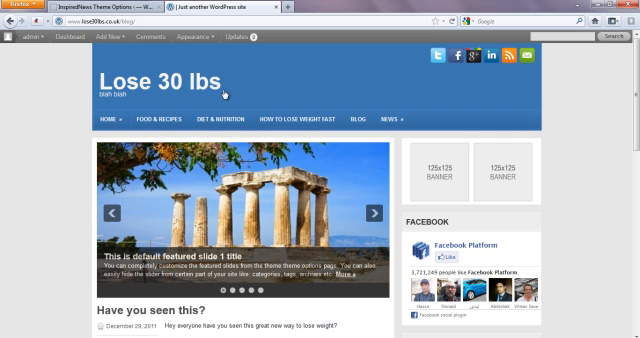
left_click(100, 8)
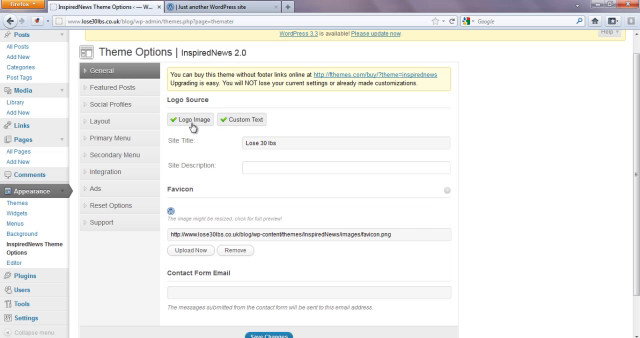
- Reload the blog front page so the header shows only 'Lose 30 lbs' with no description
left_click(180, 8)
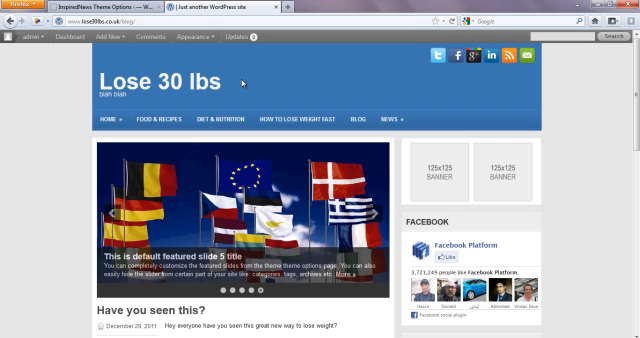
left_click(137, 7)
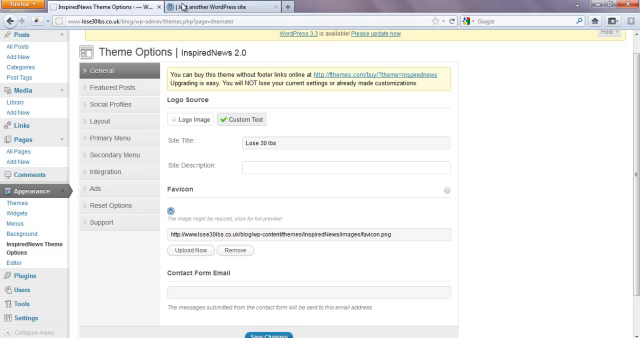
left_click(185, 7)
key("F5")
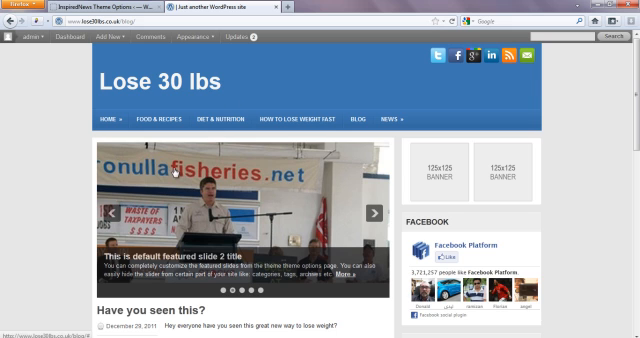
left_click(90, 8)
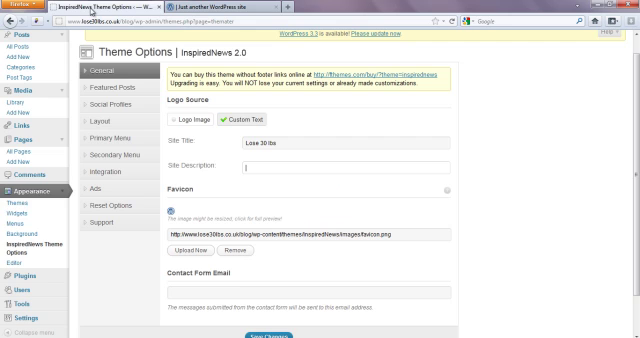
left_click(156, 137)
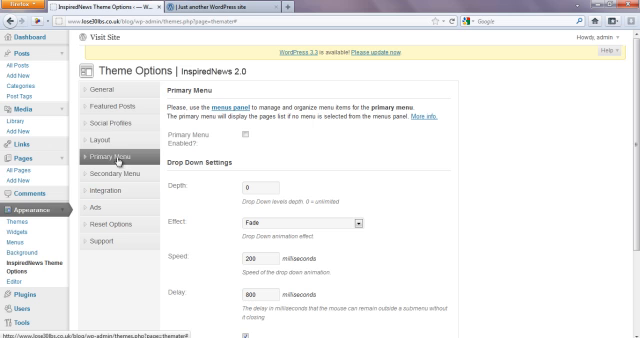
left_click(128, 106)
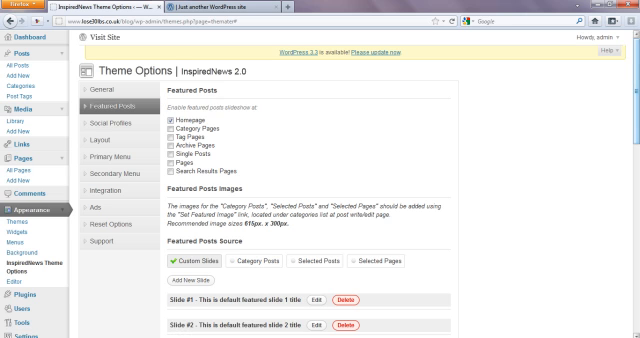
scroll(320, 200, "down", 2)
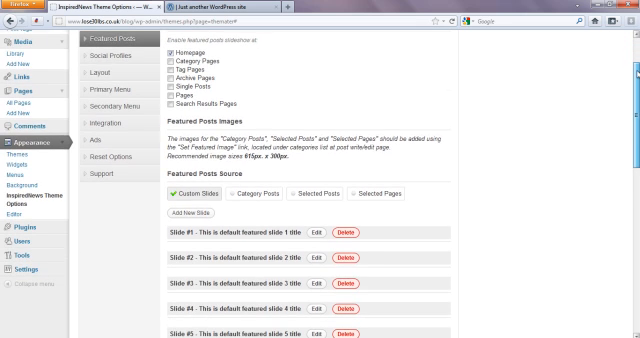
left_click_drag(636, 72, 631, 107)
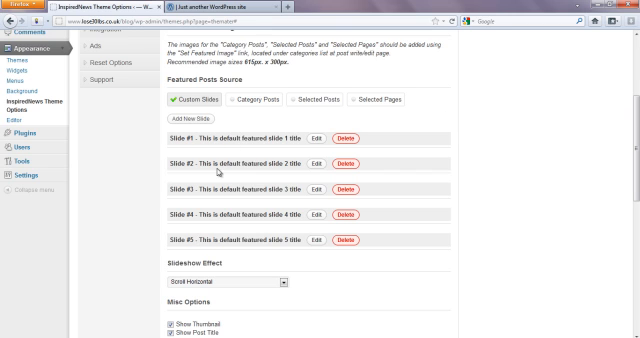
- Delete default featured slides #5, #4 and #3, keeping slides 1 and 2
left_click(345, 240)
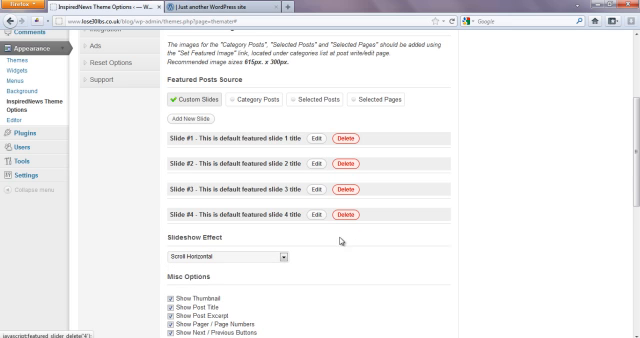
left_click(345, 215)
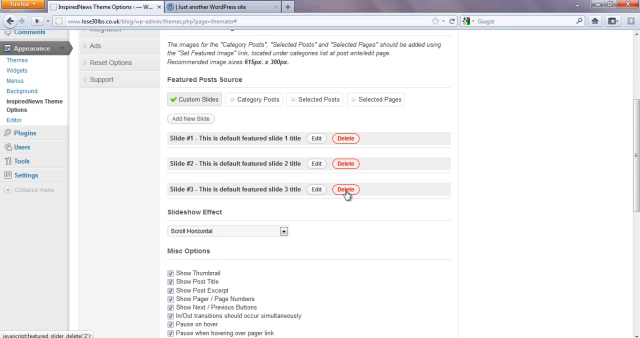
left_click(345, 190)
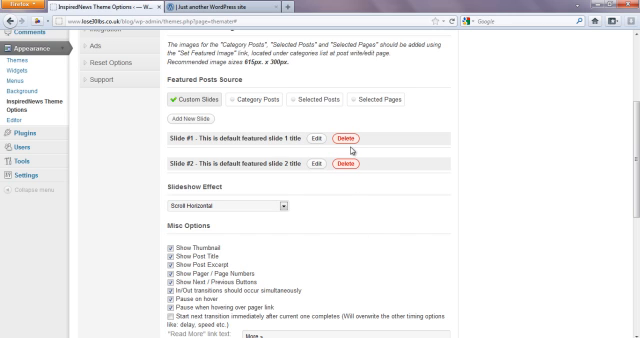
- Add then remove a blank new slide, and bring up Slide #1's fields for editing
left_click(190, 118)
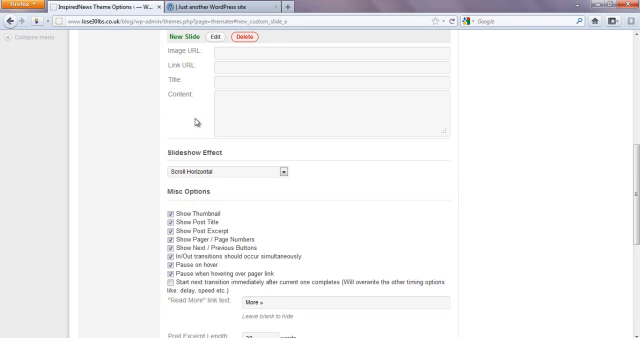
left_click_drag(636, 158, 636, 117)
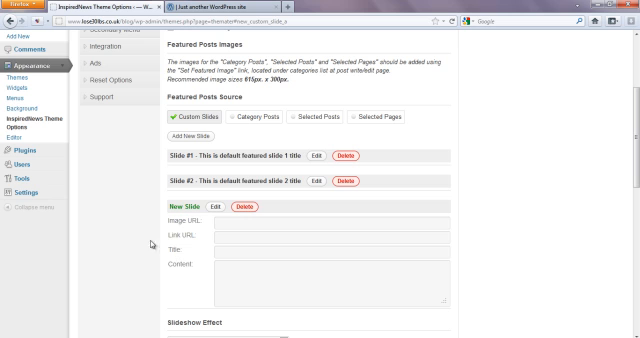
left_click(243, 208)
left_click(316, 156)
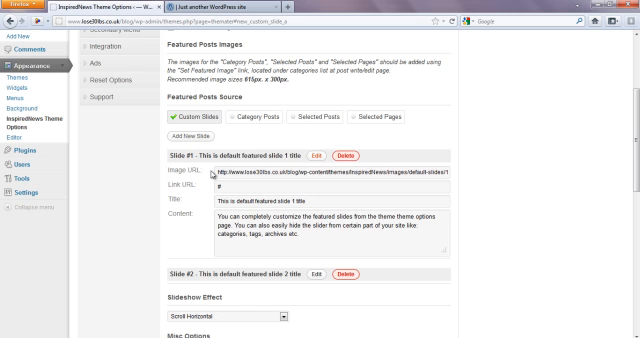
- Select all of Slide #1's default Content description text and delete it
left_click_drag(212, 173, 358, 181)
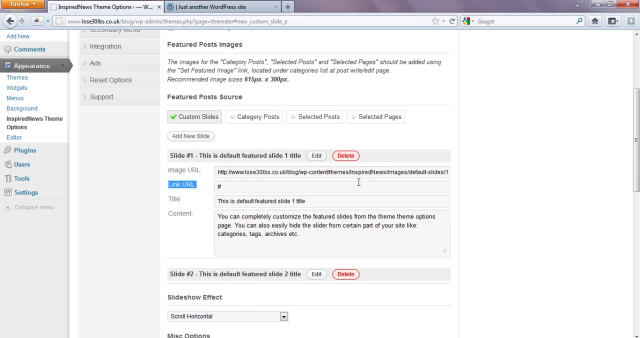
left_click(358, 236)
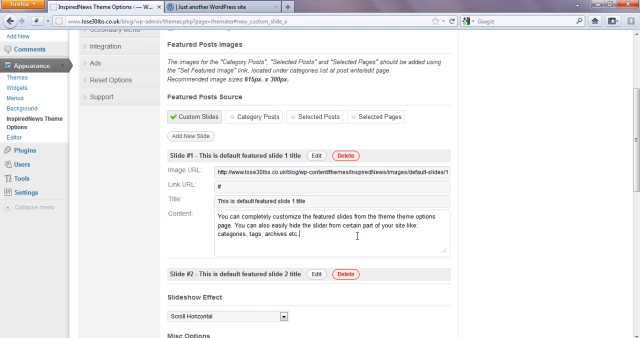
left_click_drag(300, 236, 201, 214)
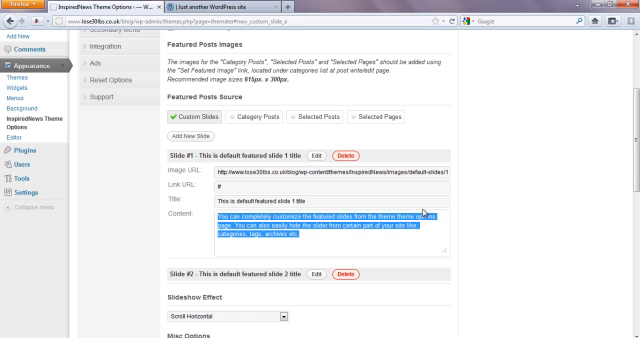
left_click(314, 238)
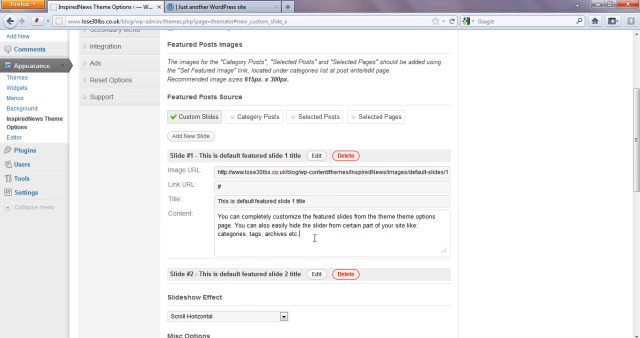
left_click_drag(314, 238, 212, 217)
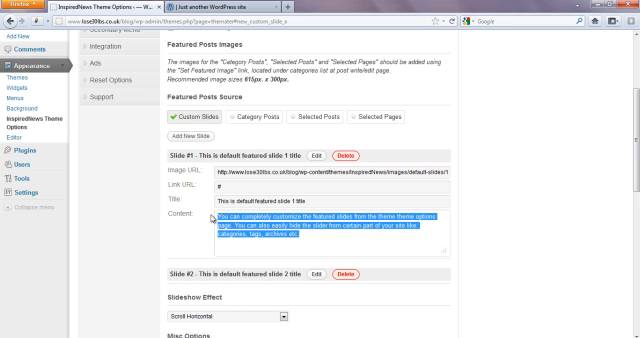
key("Delete")
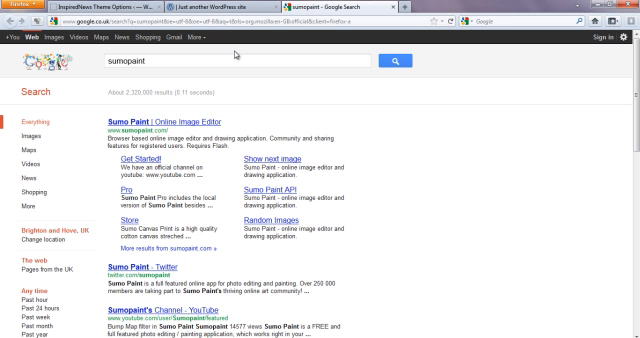
- Go to the Sumo Paint website from the search results and choose Join Now
left_click(150, 126)
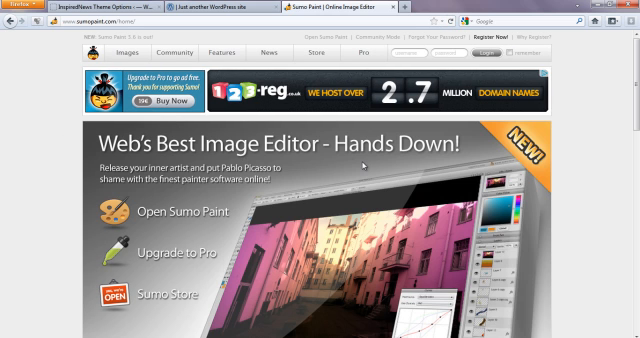
mouse_move(634, 80)
left_mouse_down()
mouse_move(634, 90)
mouse_move(634, 60)
left_mouse_up()
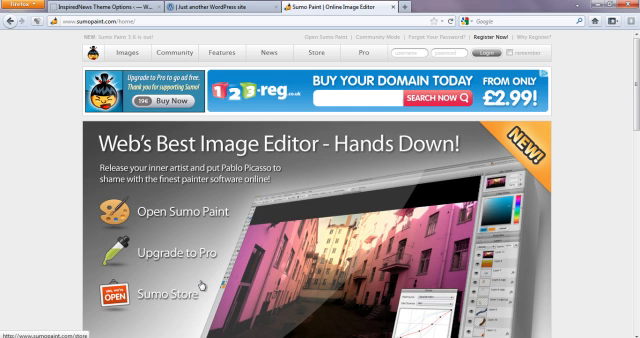
scroll(320, 200, "down", 2)
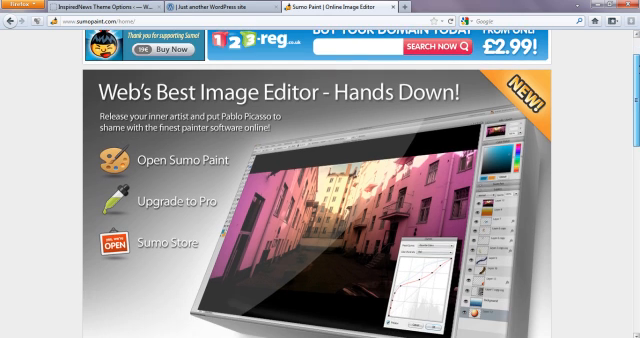
scroll(320, 200, "down", 2)
scroll(320, 200, "down", 2)
scroll(320, 200, "up", 2)
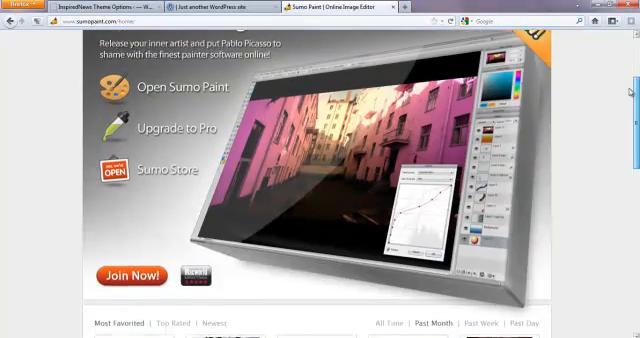
scroll(320, 200, "up", 1)
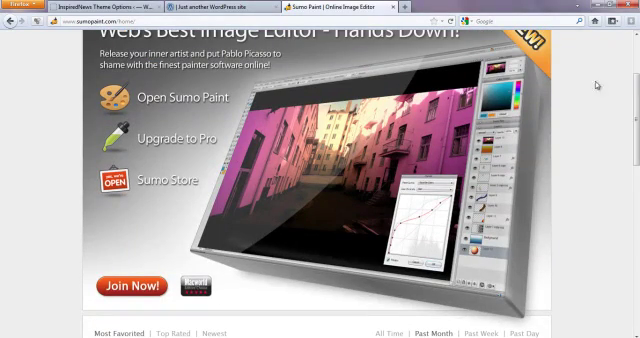
left_click(108, 285)
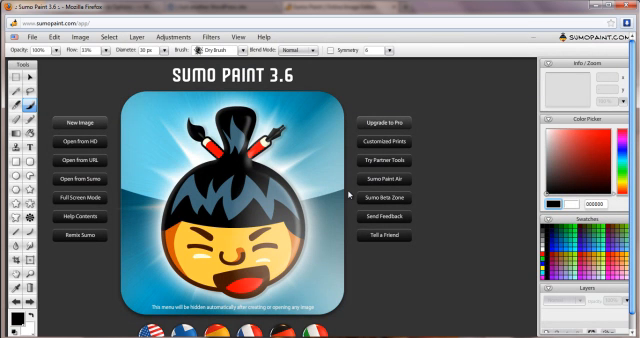
- Create a new blank Untitled 800x600 image from the Sumo Paint start menu
left_click(73, 124)
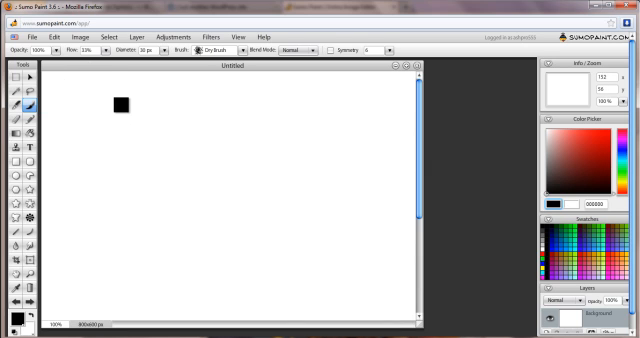
left_click(78, 37)
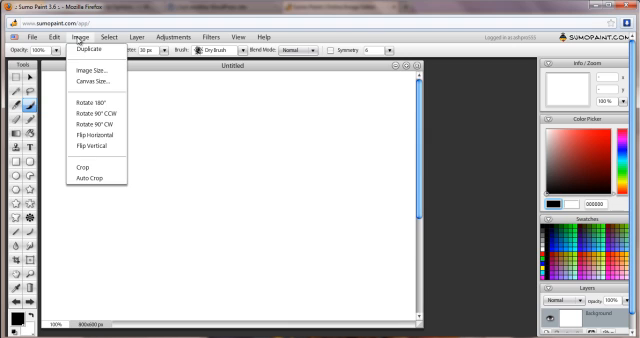
left_click(91, 72)
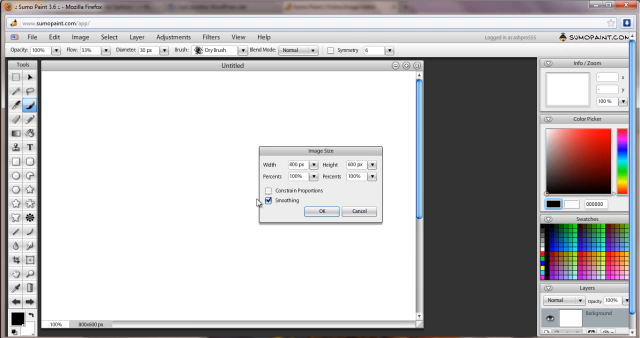
key("alt+Tab")
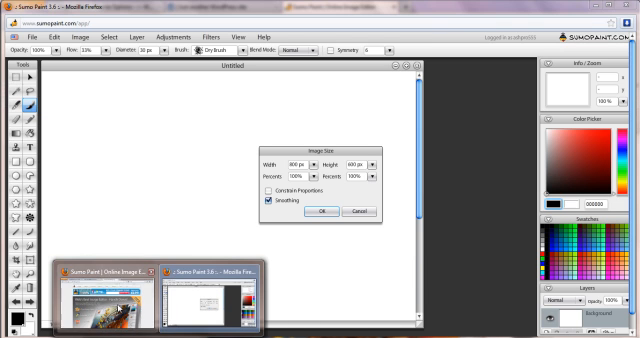
left_click(105, 297)
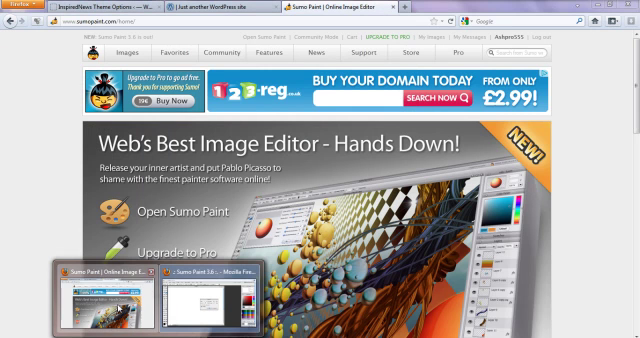
left_click(144, 9)
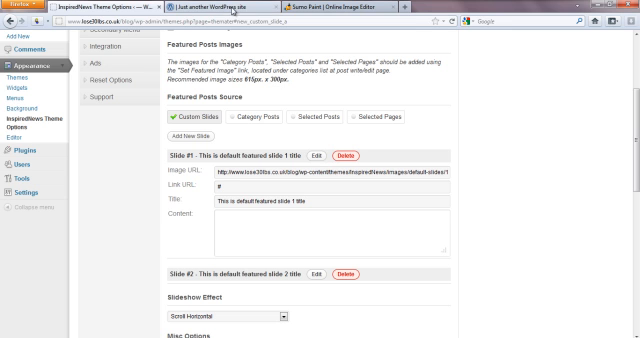
left_click(303, 8)
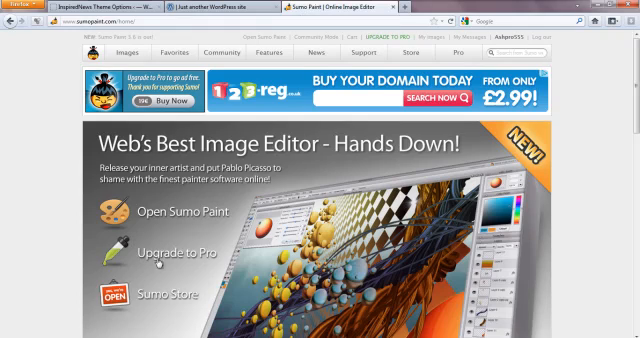
- Enter width 600 and height 315 in Sumo Paint's Image Size dialog
left_click(210, 296)
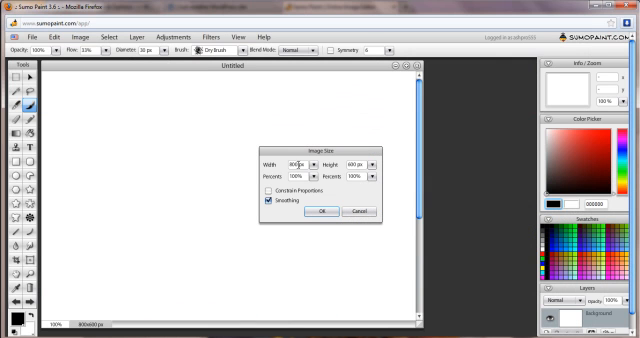
double_click(298, 164)
type("600")
double_click(357, 164)
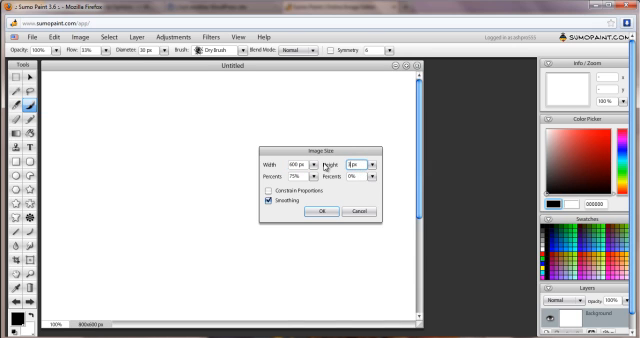
type("315")
- Check the theme's recommended featured slide image size in WordPress, then return to Sumo Paint
left_click(110, 302)
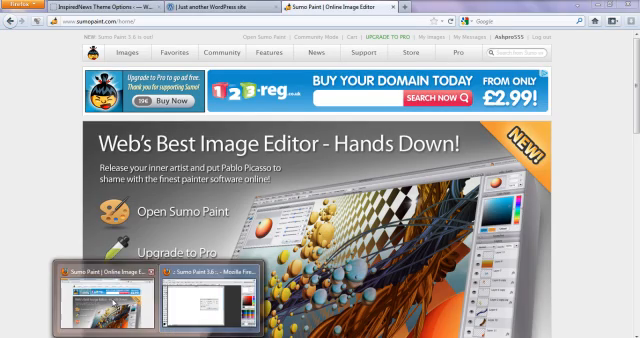
left_click(185, 7)
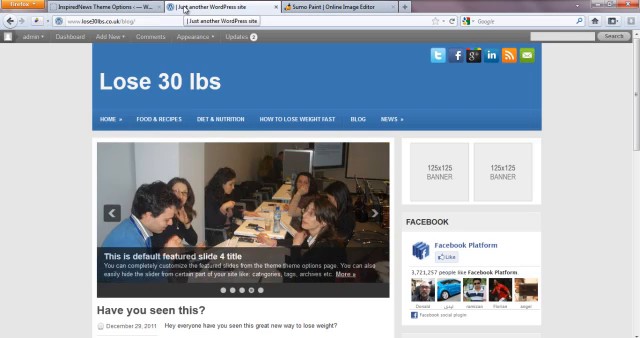
left_click(117, 7)
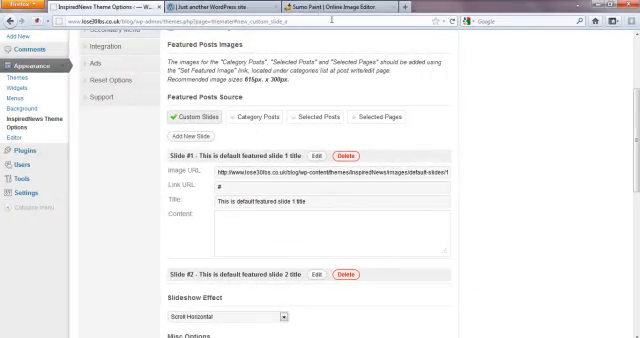
left_click(330, 7)
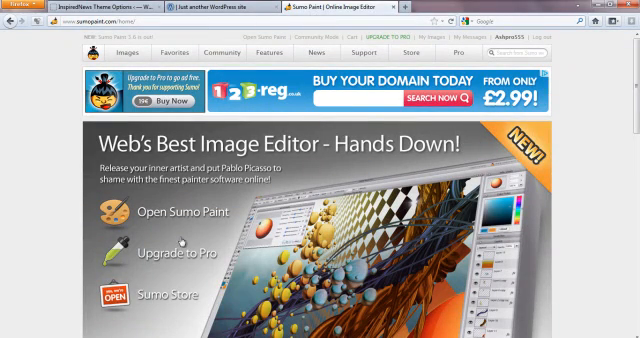
- Apply a 615 by 300 image size and enlarge the document window around the canvas
left_click(211, 300)
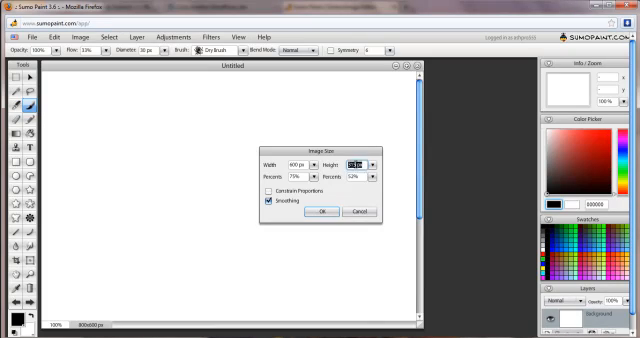
type("400")
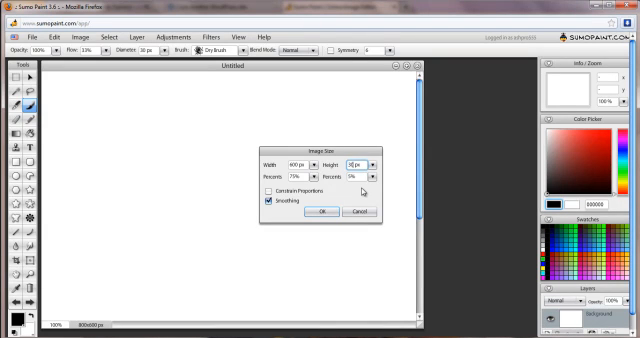
type("6")
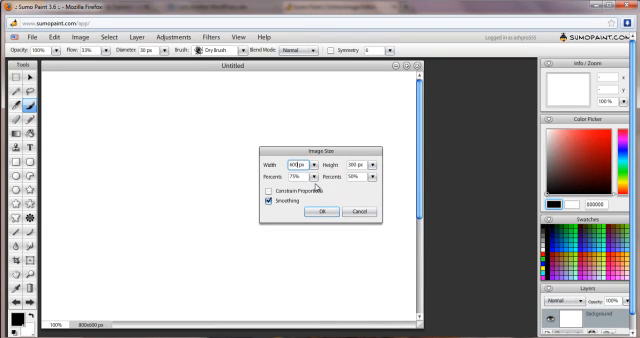
type("15")
left_click(322, 212)
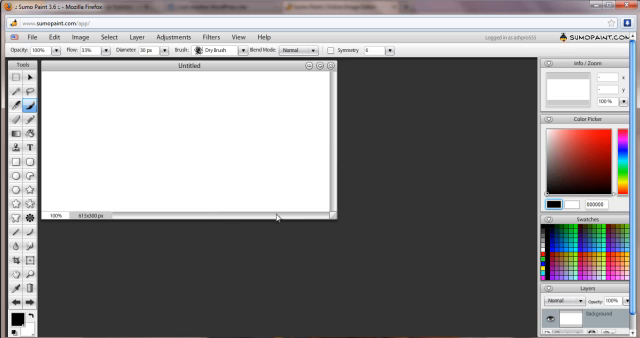
mouse_move(332, 215)
left_mouse_down()
mouse_move(375, 237)
mouse_move(494, 270)
left_mouse_up()
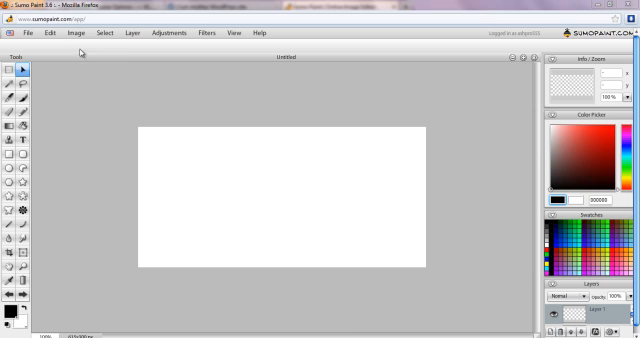
left_click(30, 33)
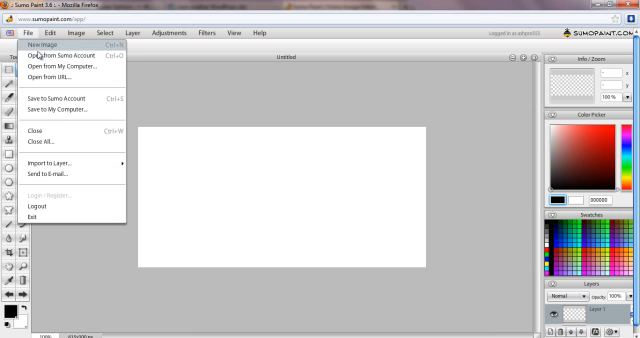
- Load lose-weight.jpg from the Lose 30lbs Images folder as a separate document
left_click(60, 66)
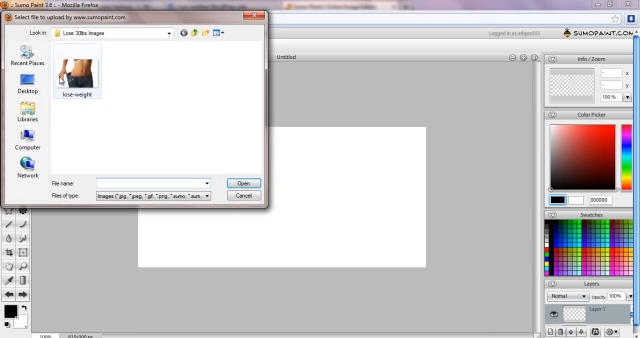
double_click(75, 70)
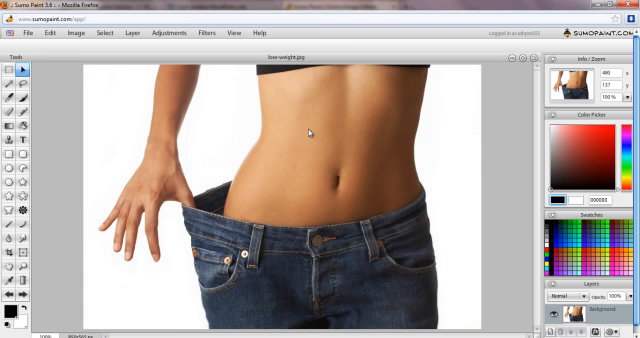
- Copy the entire lose-weight photo with a rectangular selection
left_click(8, 72)
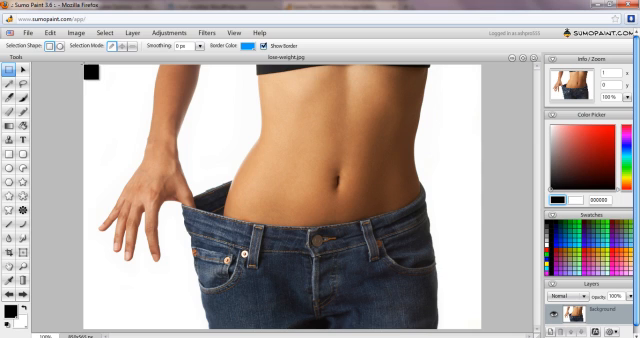
mouse_move(85, 66)
left_mouse_down()
mouse_move(390, 228)
mouse_move(490, 333)
left_mouse_up()
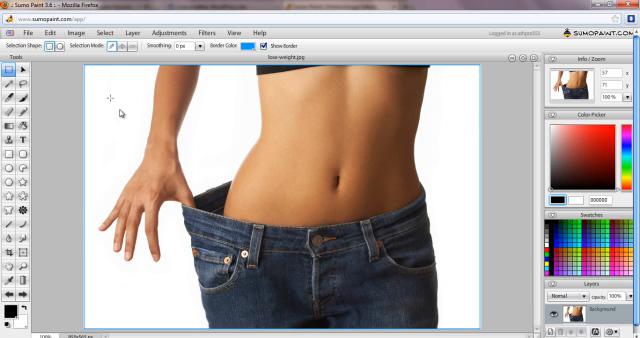
left_click(49, 32)
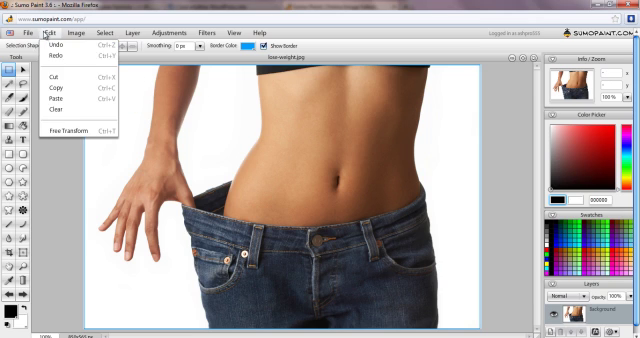
left_click(74, 88)
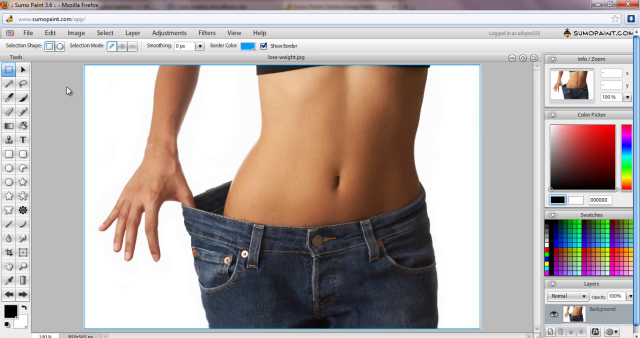
- Minimize the photo window, undo the black square on the Untitled canvas, and ready the Move tool
left_click(511, 59)
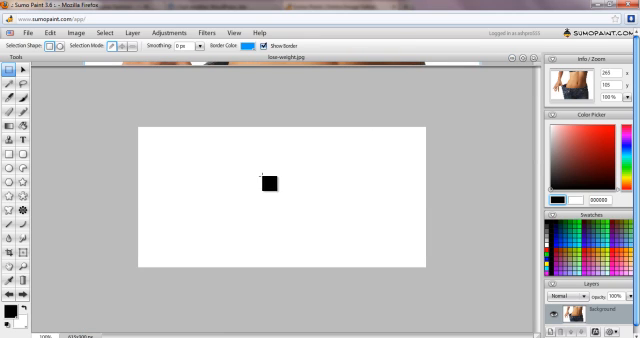
key("ctrl+z")
left_click(24, 70)
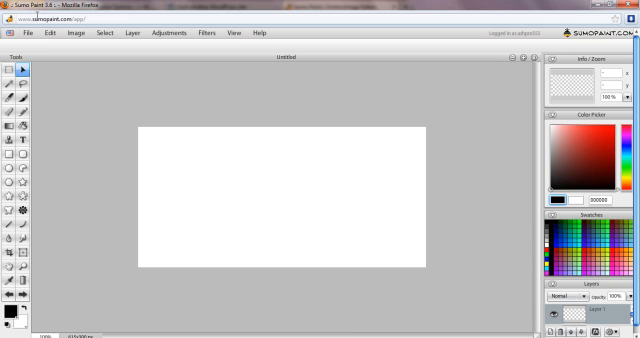
- Paste the copied photo onto the banner as a new layer via the Edit commands
left_click(51, 33)
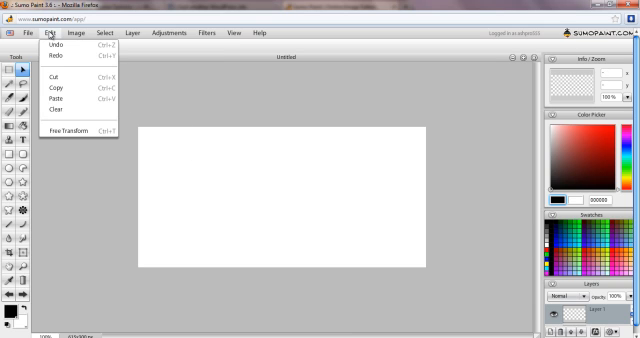
left_click(56, 98)
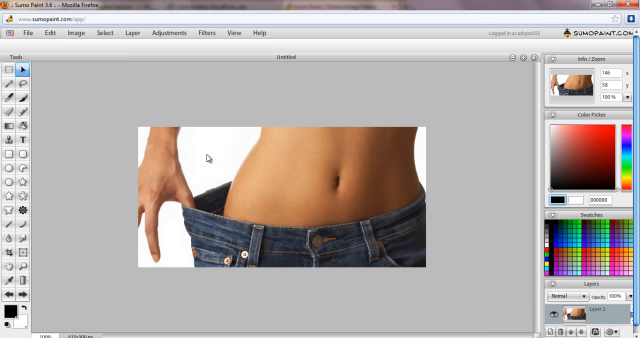
left_click(52, 33)
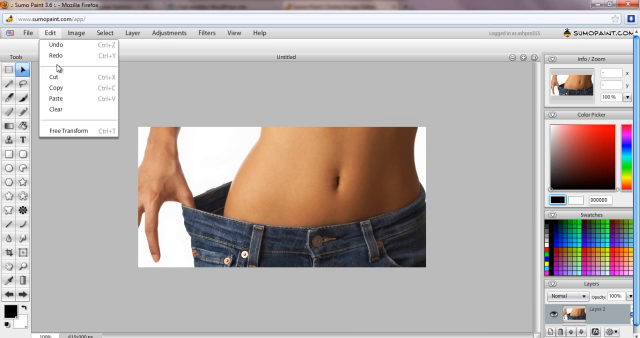
- Free-transform the photo layer down to the banner's 300 px height and apply it
left_click(68, 131)
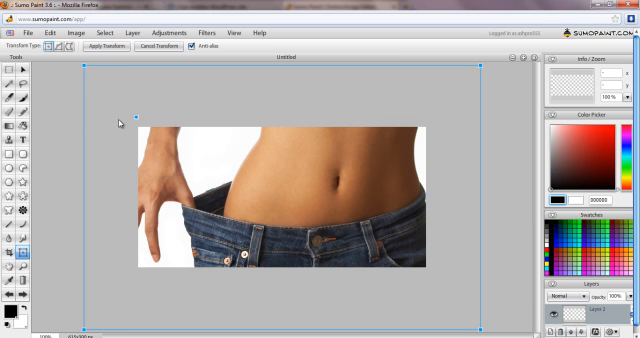
left_click_drag(85, 68, 190, 128)
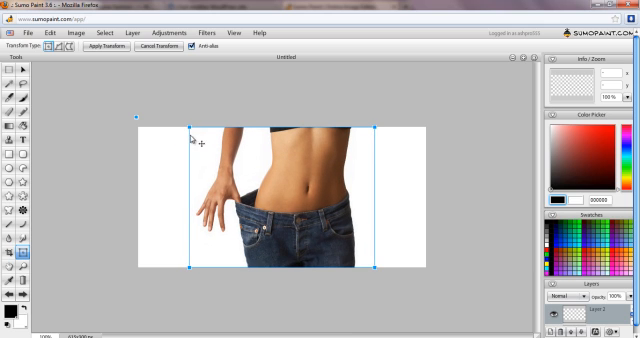
key("Return")
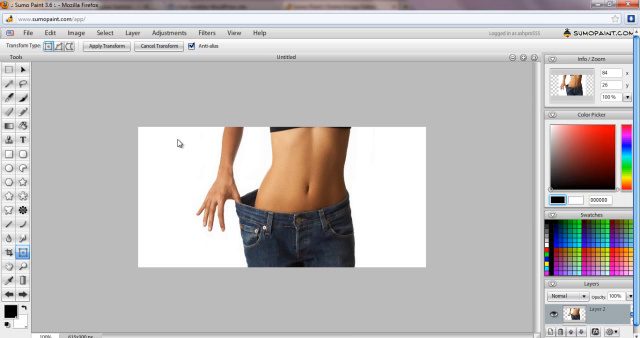
- Move the scaled photo to the right side of the banner
left_click(22, 69)
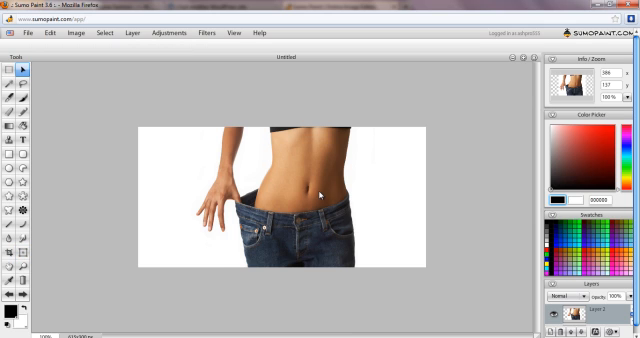
left_click_drag(302, 191, 359, 190)
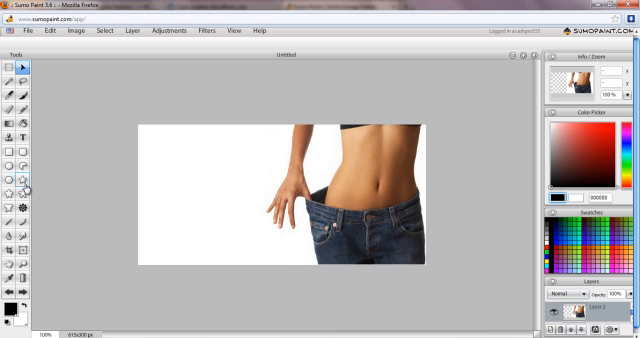
- Draw an empty text box on the banner's upper left, undoing a small nudge
left_click(24, 138)
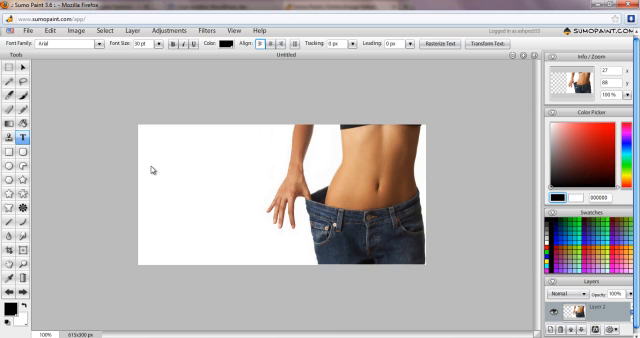
left_click_drag(157, 155, 205, 200)
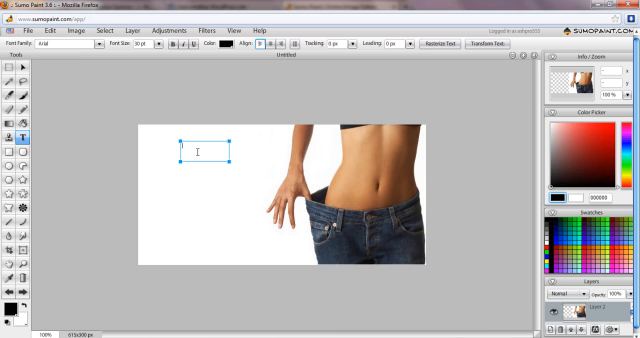
left_click_drag(181, 142, 153, 134)
key("ctrl+z")
- Switch to Notepad and highlight the line 'Learn How To Lose Weight....'
key("alt+Tab")
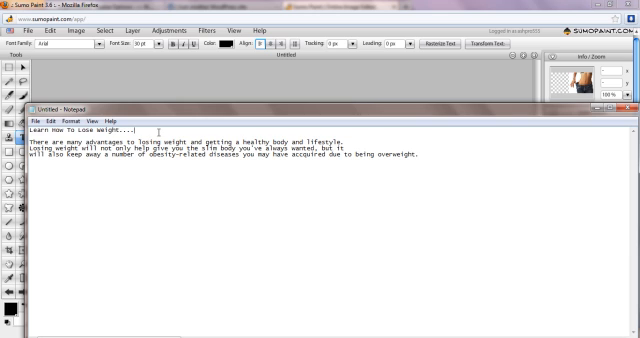
left_click_drag(152, 130, 28, 130)
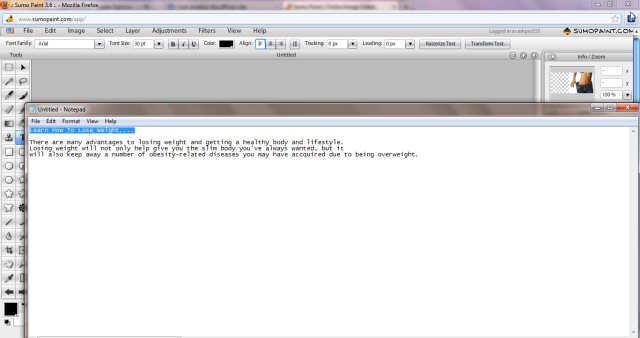
- Paste 'Learn How To Lose Weight....' into the text box and move it toward the left edge
left_click(597, 108)
left_click(191, 140)
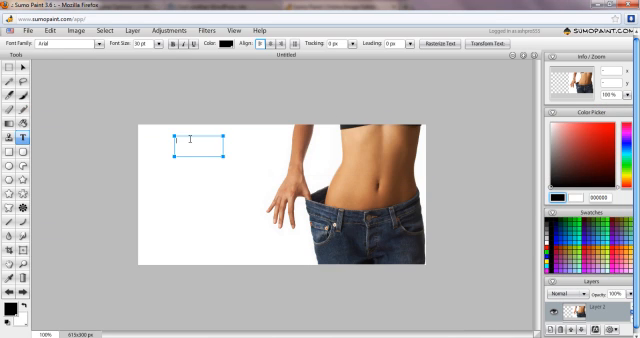
type("Learn How To Lose Weight....")
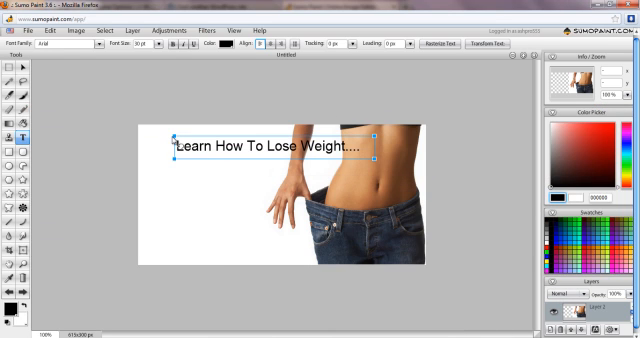
left_click_drag(174, 136, 145, 133)
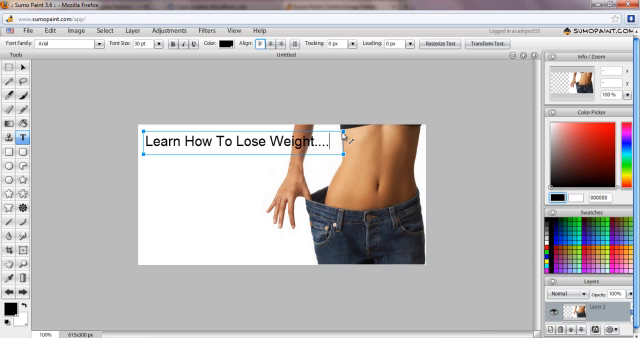
- Narrow the headline box so the text wraps onto two lines
mouse_move(346, 138)
left_mouse_down()
mouse_move(320, 138)
mouse_move(344, 136)
left_mouse_up()
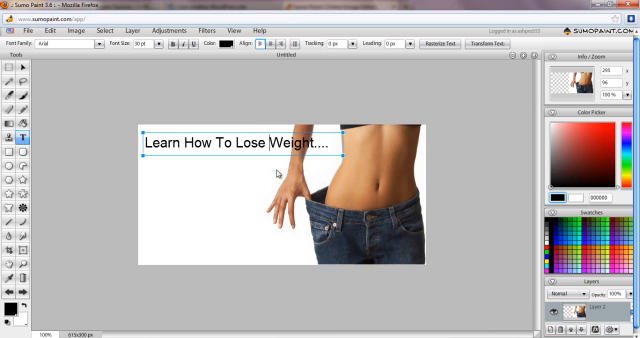
left_click_drag(278, 174, 282, 174)
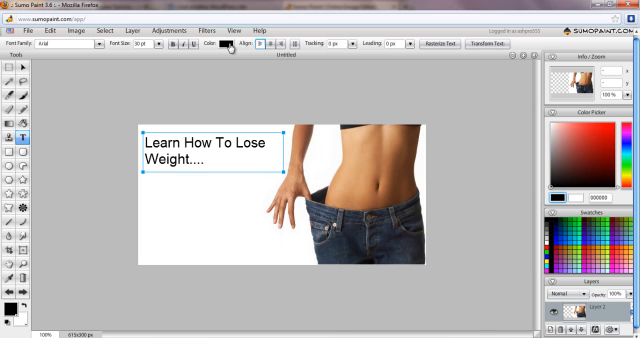
- Pick a Helvetica Neue font, select all headline text, and list the fonts again to restyle it
left_click(100, 45)
left_click_drag(100, 62, 100, 165)
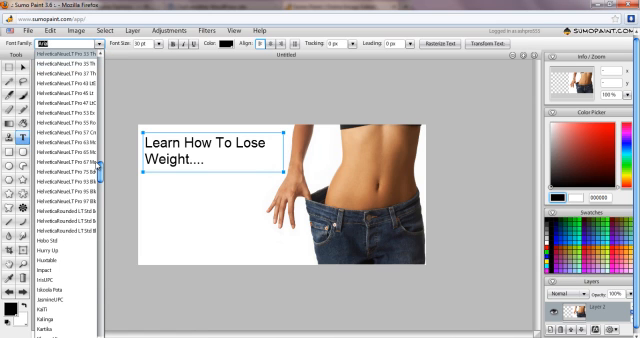
scroll(80, 140, "up", 2)
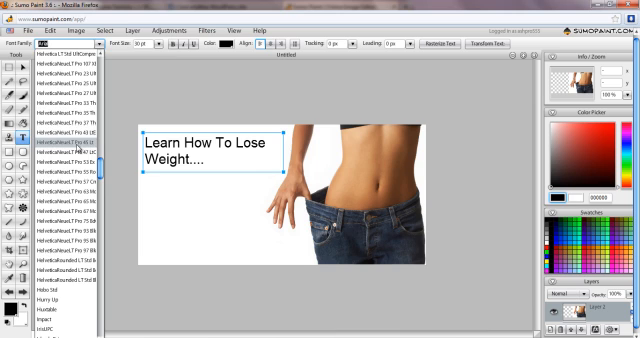
left_click(66, 102)
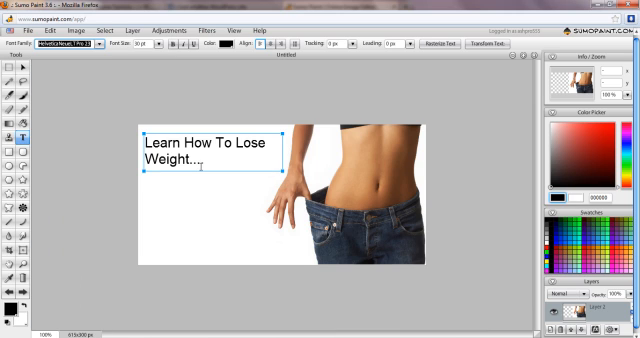
key("ctrl+a")
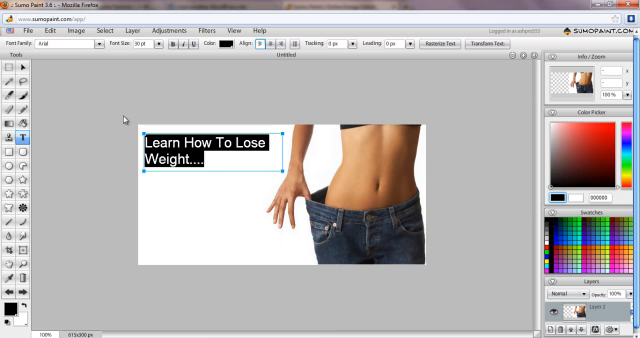
left_click(99, 44)
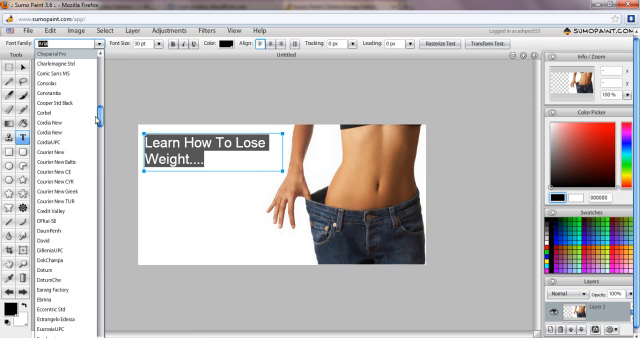